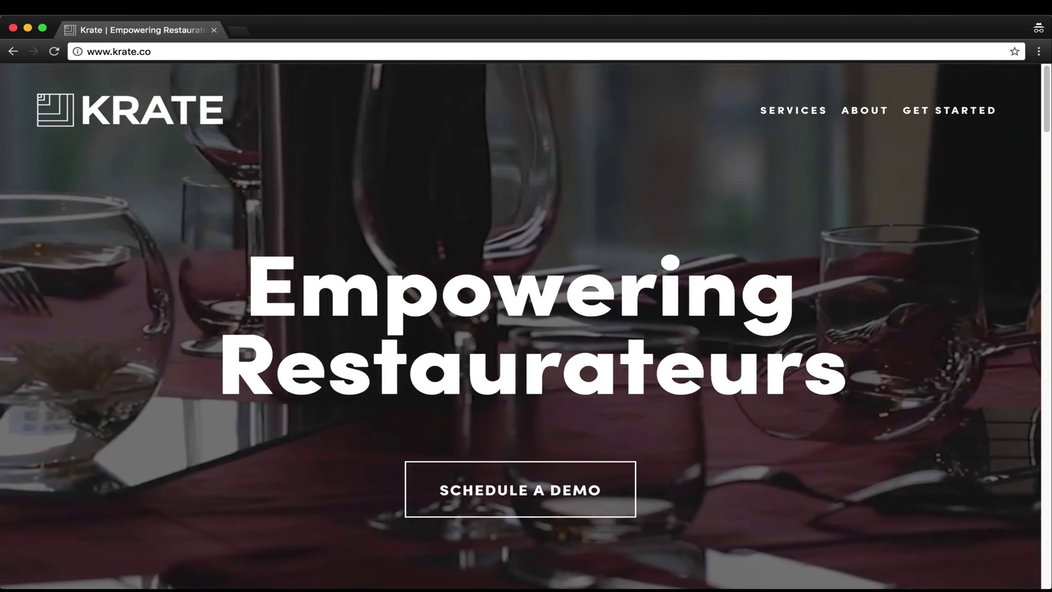
Load the powerhouseeatery.co website in Chrome
key(super+l)
text(po)
key(Return)
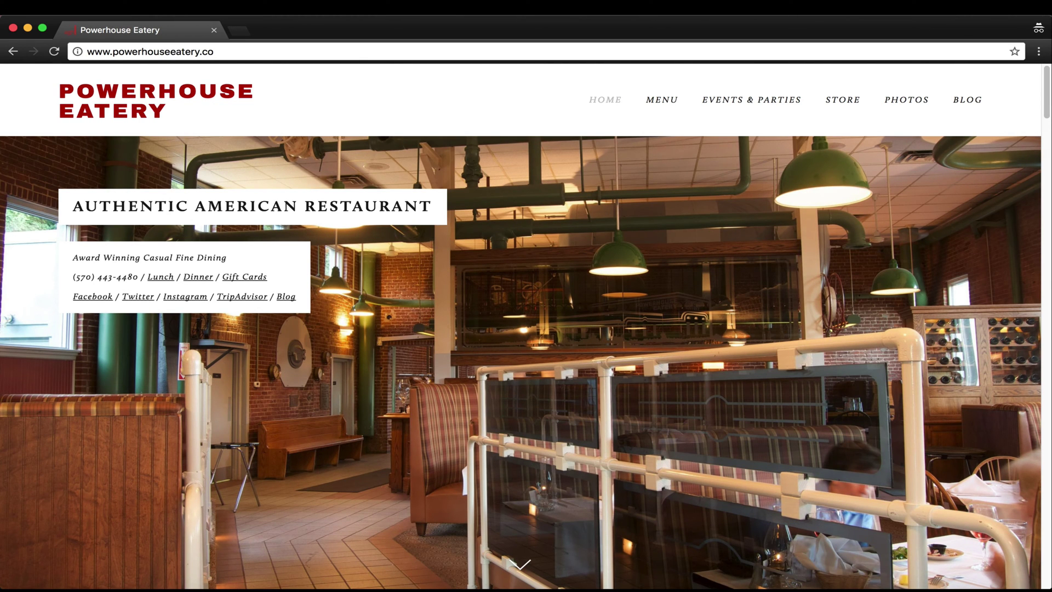
Open the Menu > Lunch page and bring up the site's Squarespace login
mouse_move(673, 108)
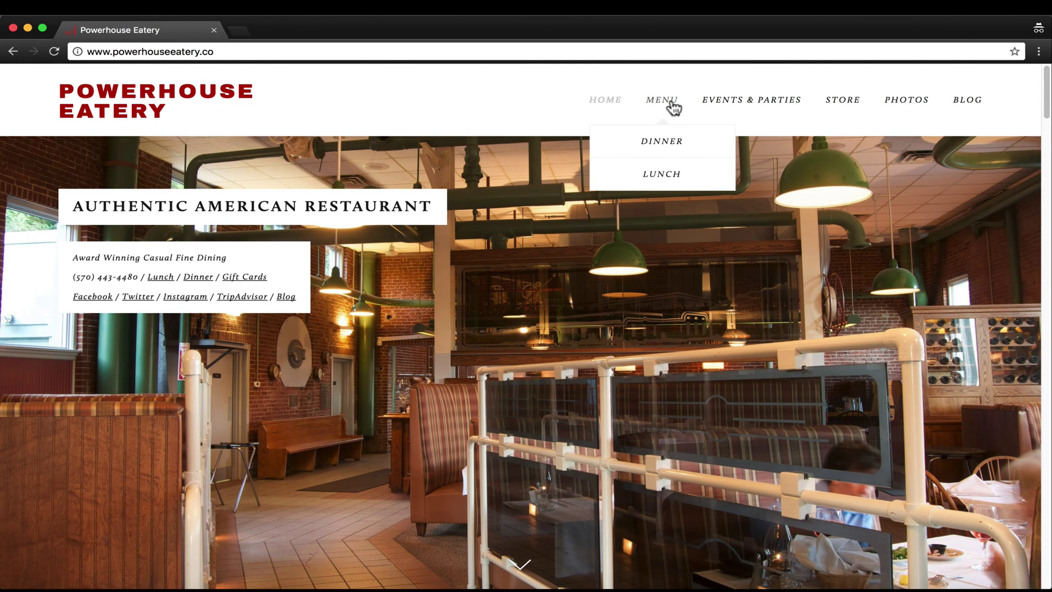
click(667, 189)
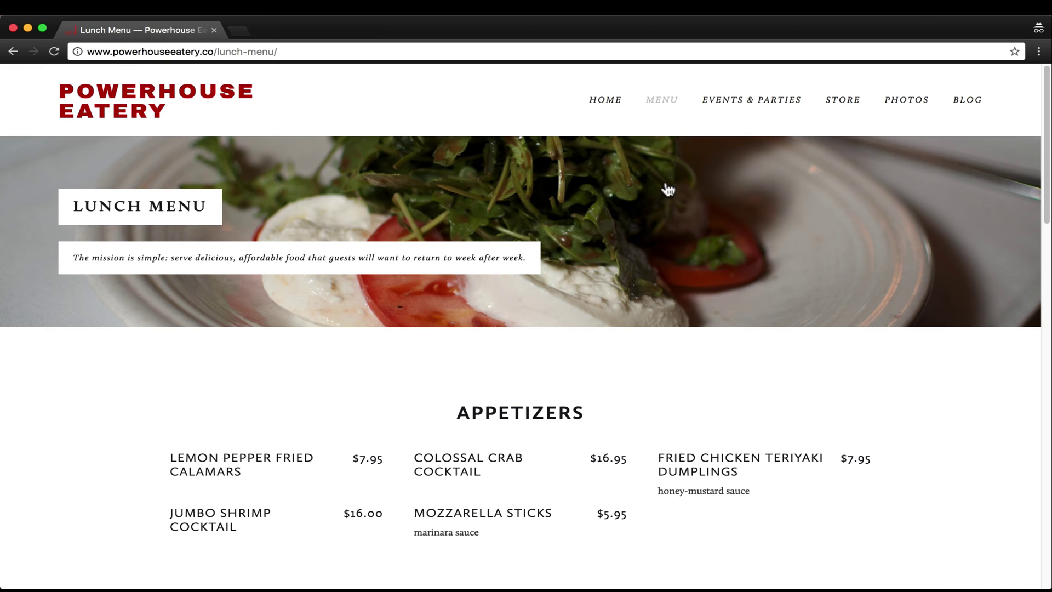
key(Escape)
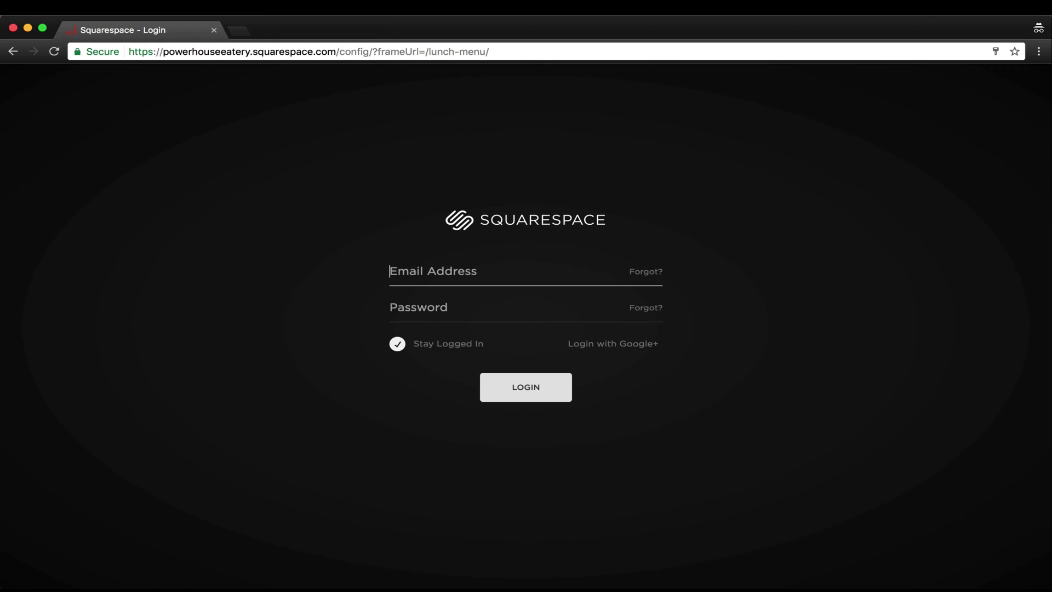
Log in with the saved account e-mail and the account password
text(co)
key(Down)
key(Return)
click(522, 301)
text(********)
key(Return)
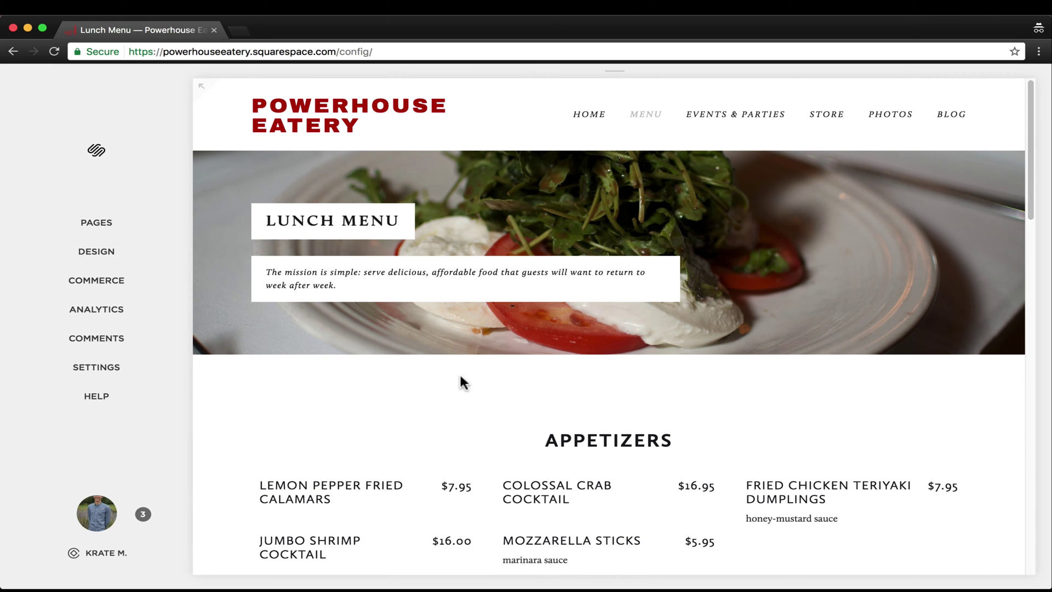
Open the Lunch page from Pages in the editor and scroll to its menu block
mouse_move(386, 440)
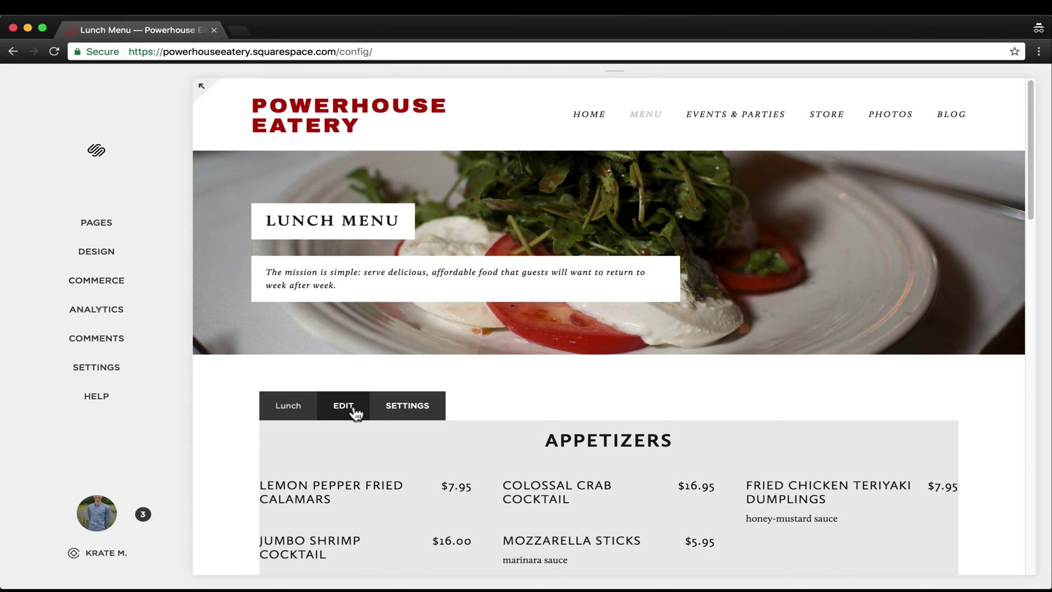
click(129, 222)
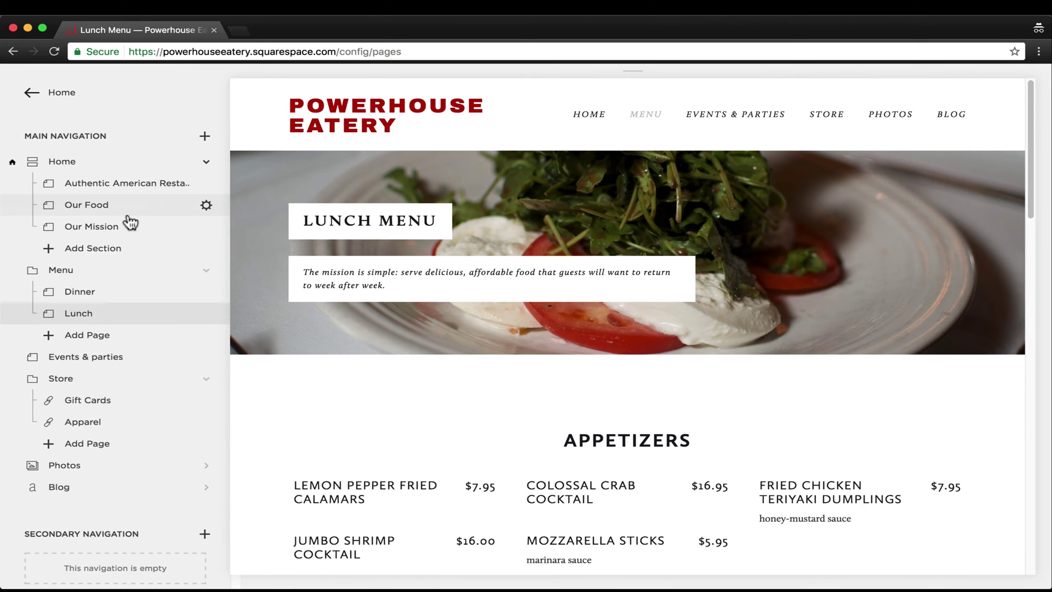
click(101, 317)
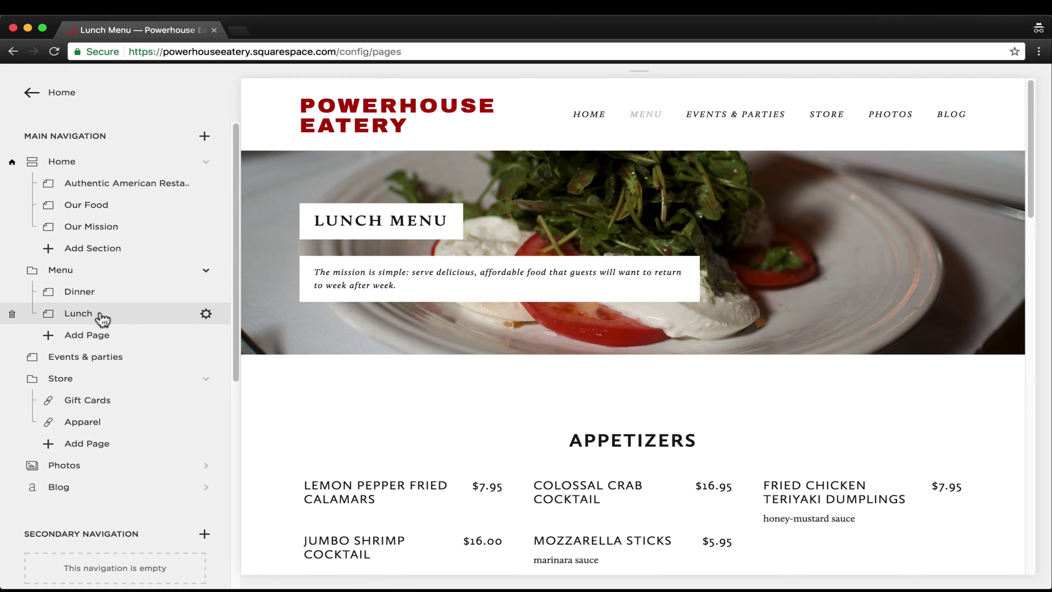
click(394, 408)
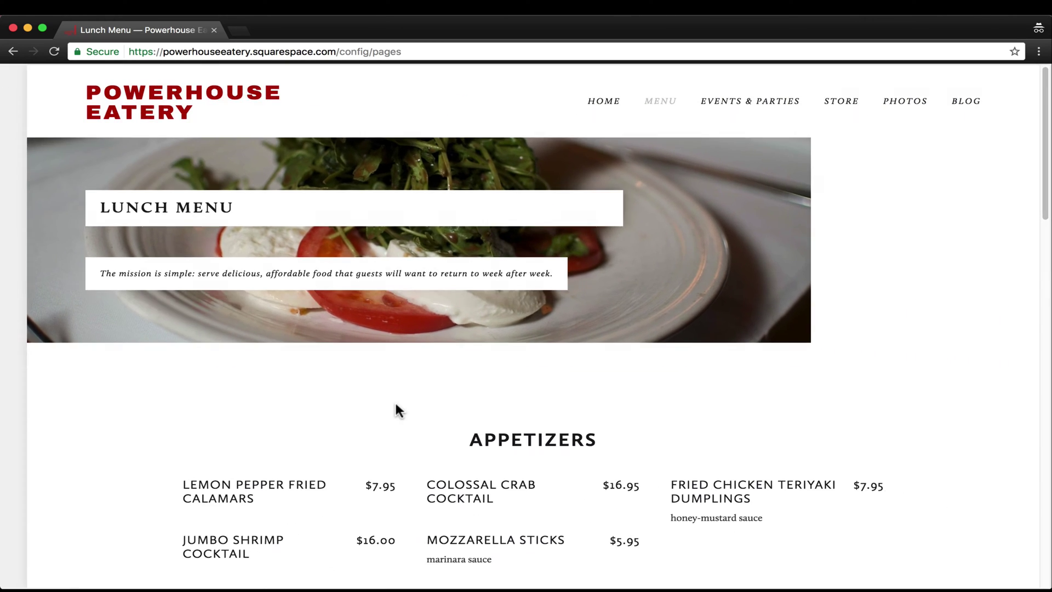
scroll(395, 408, down, 5)
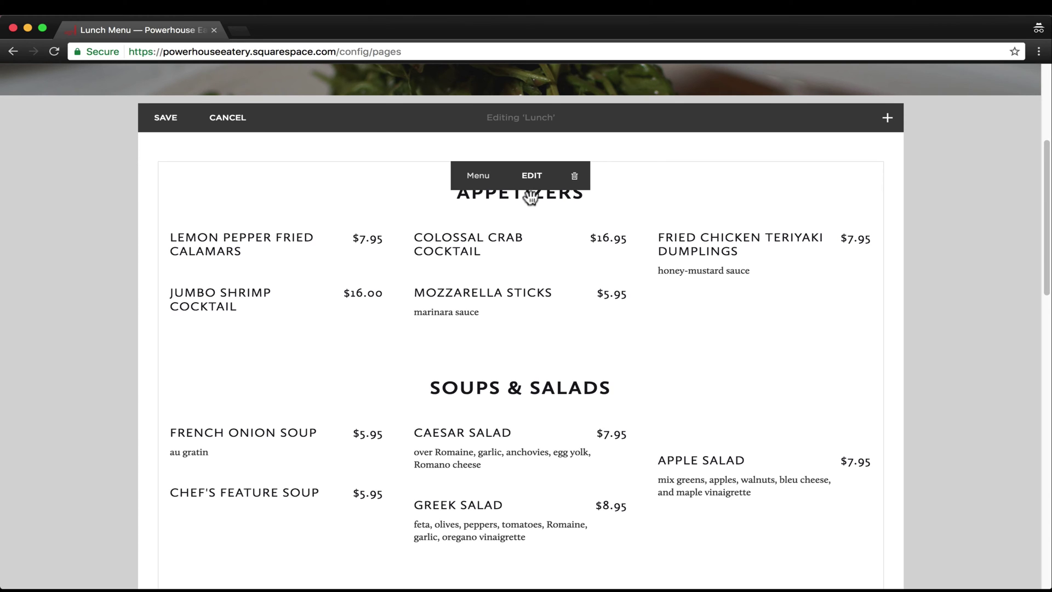
In the menu block text, replace the long dashed divider under APPETIZERS with ---
click(526, 176)
scroll(517, 422, up, 5)
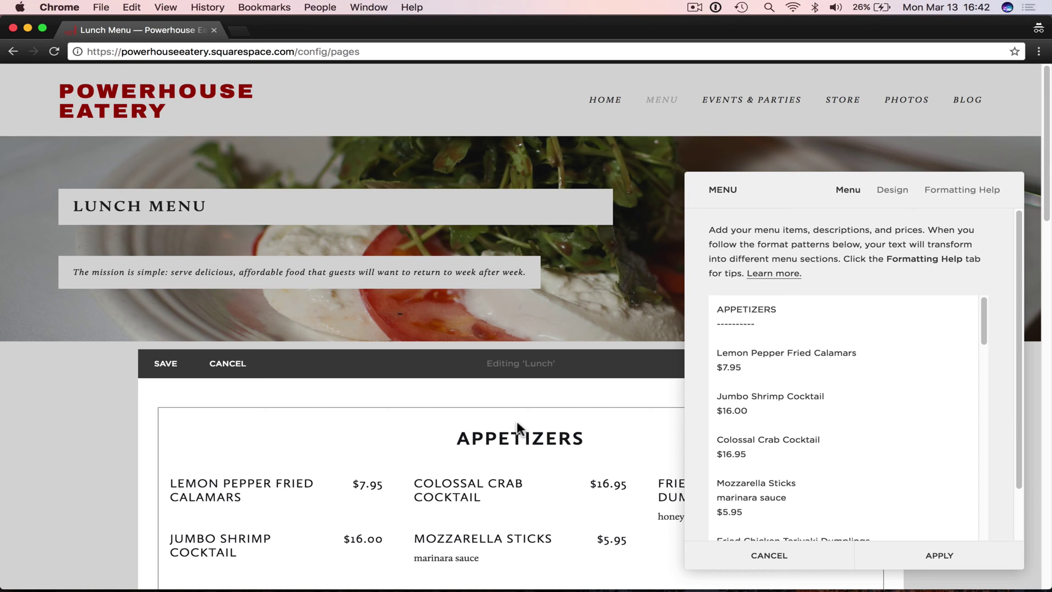
drag(769, 326, 701, 305)
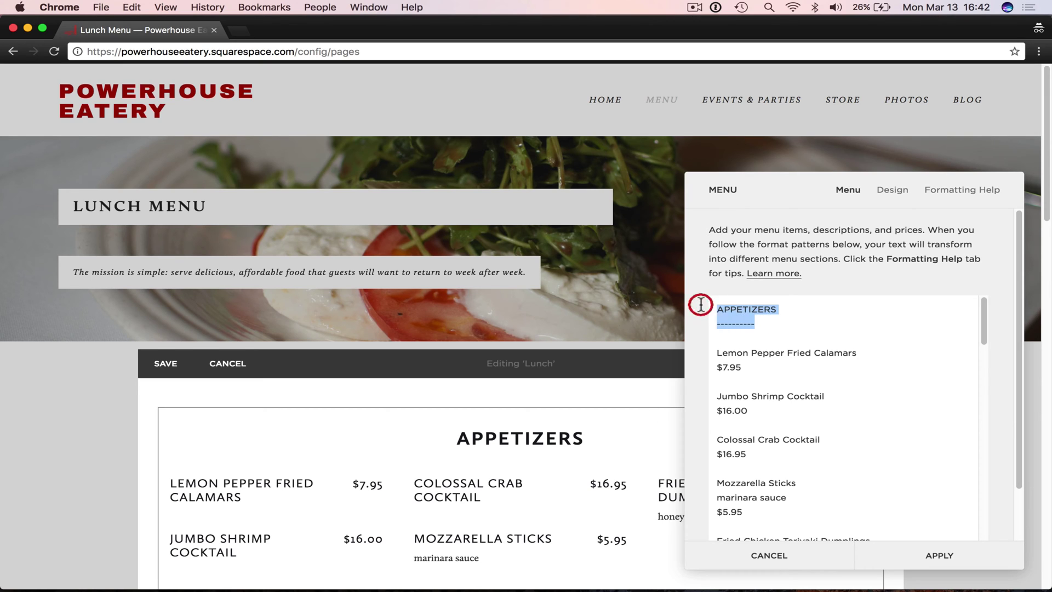
click(770, 326)
drag(770, 325, 697, 327)
key(BackSpace)
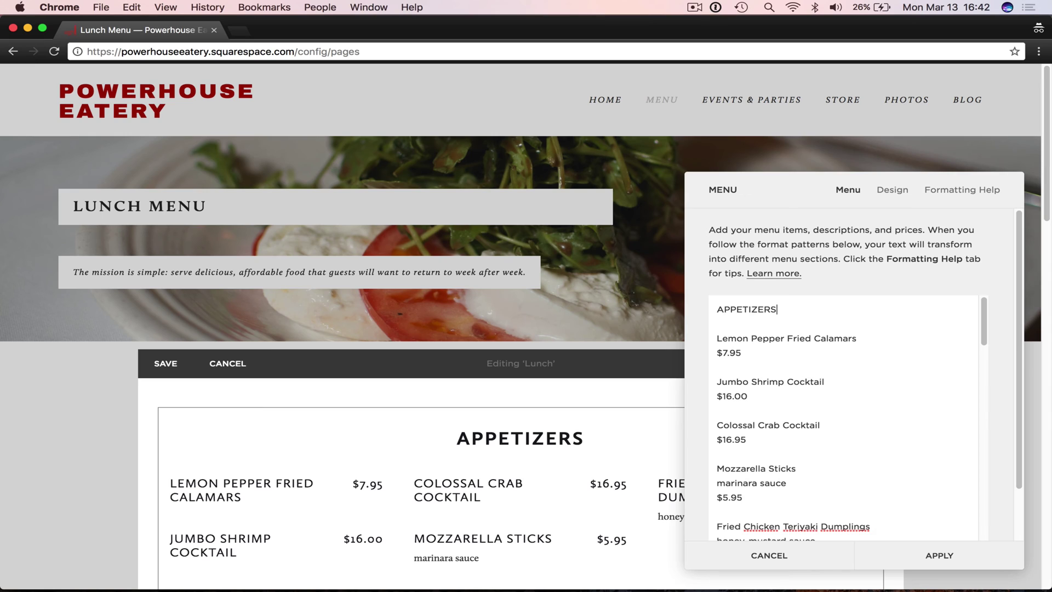
text(---)
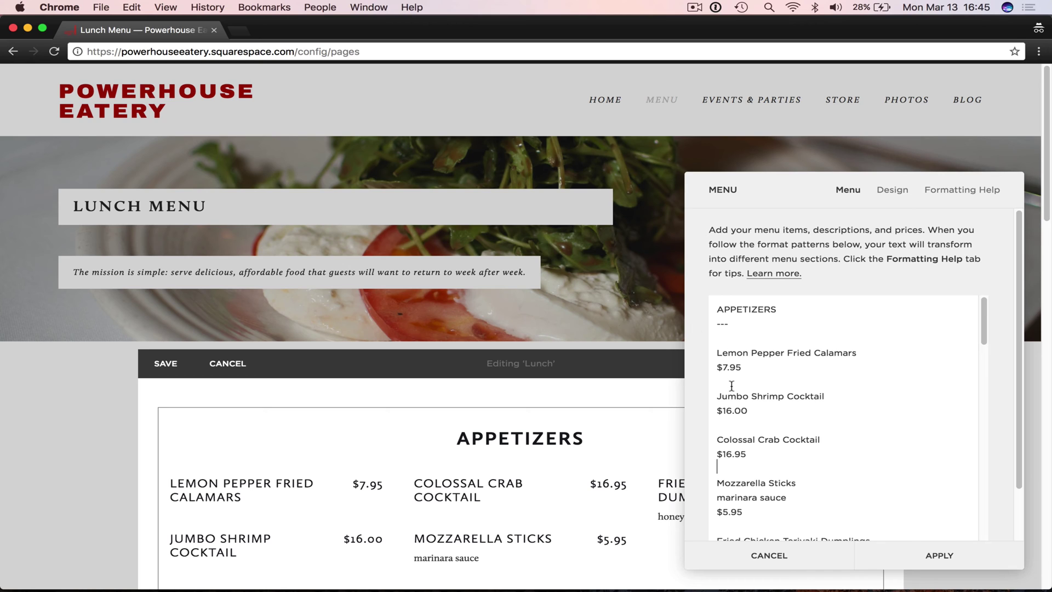
Copy the entire lunch menu text and apply the block edit
drag(757, 366, 712, 366)
scroll(756, 468, down, 3)
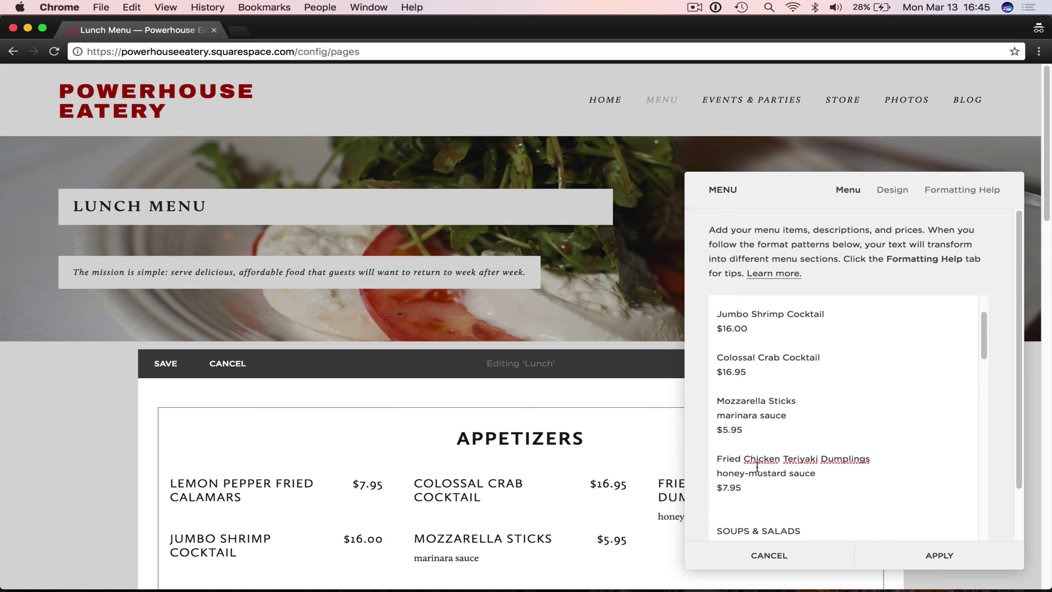
drag(804, 416, 714, 415)
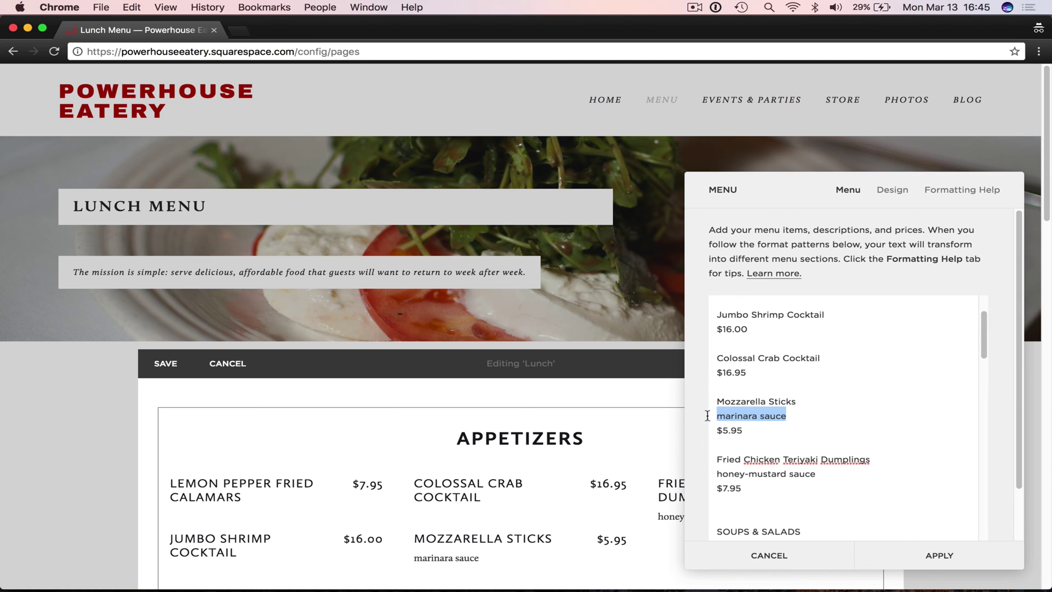
drag(801, 401, 715, 403)
drag(799, 426, 714, 415)
click(746, 427)
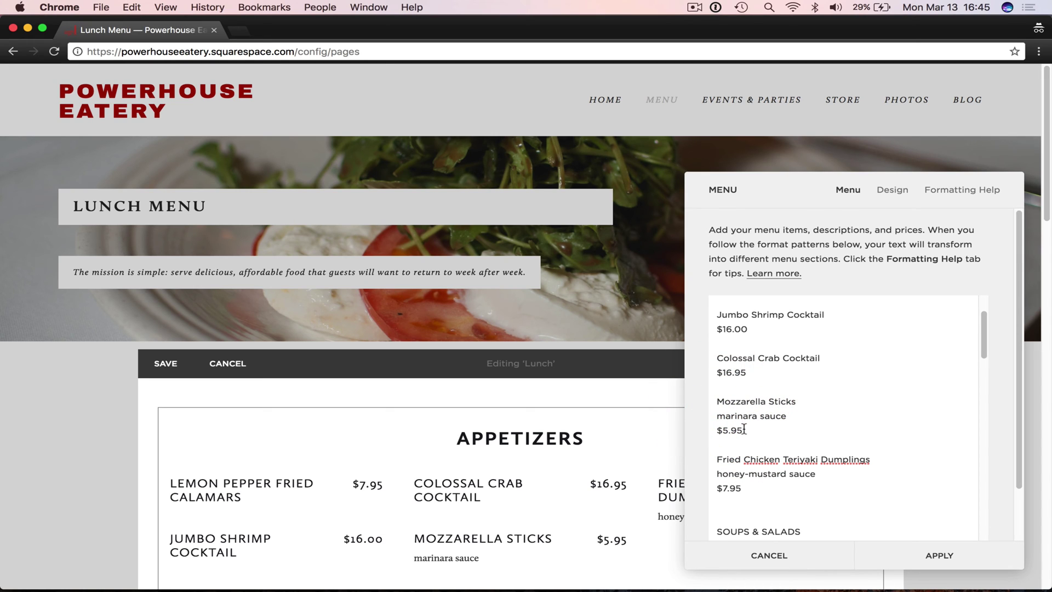
scroll(744, 429, up, 3)
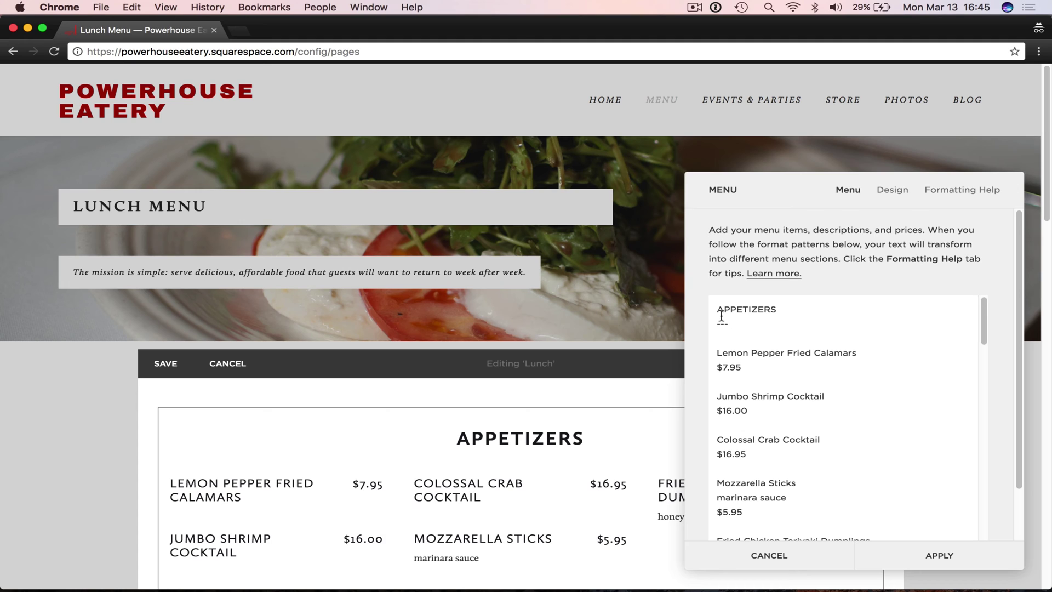
key(super+a)
key(super+c)
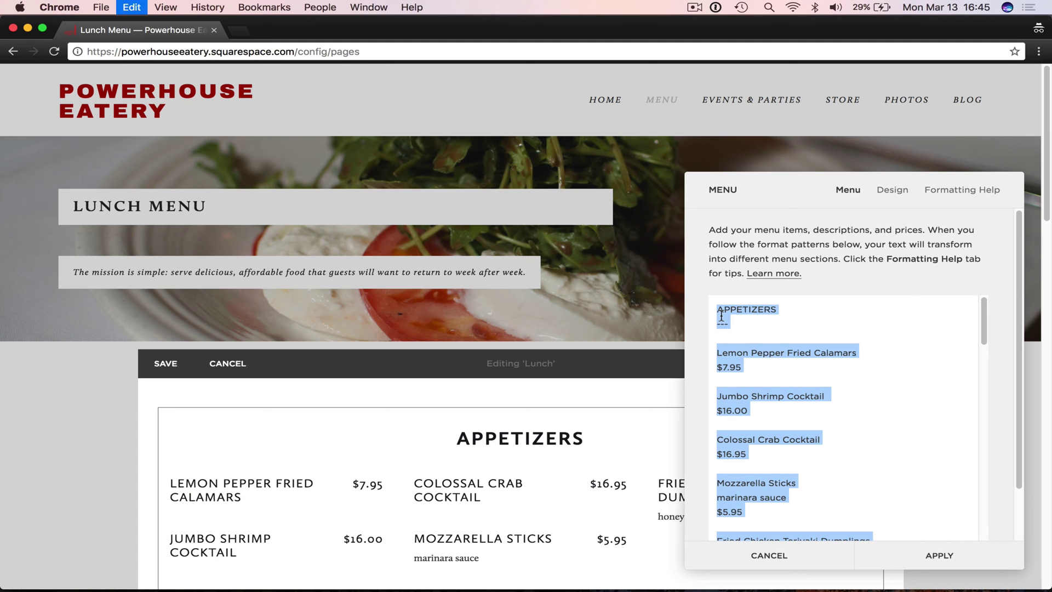
click(910, 560)
Save the Lunch page and open the Dinner menu page
click(173, 371)
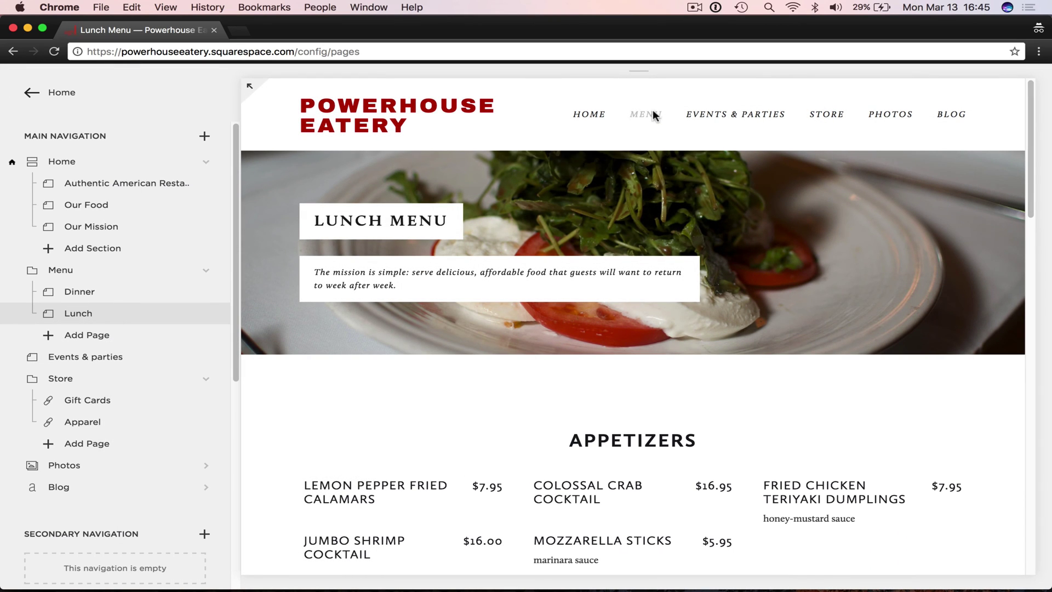
mouse_move(653, 112)
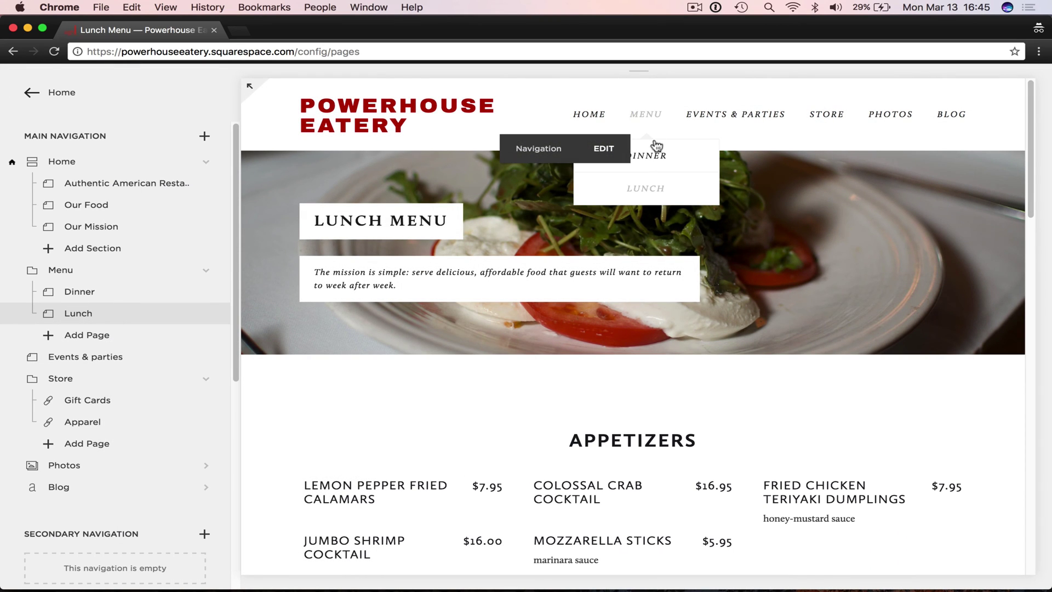
click(653, 157)
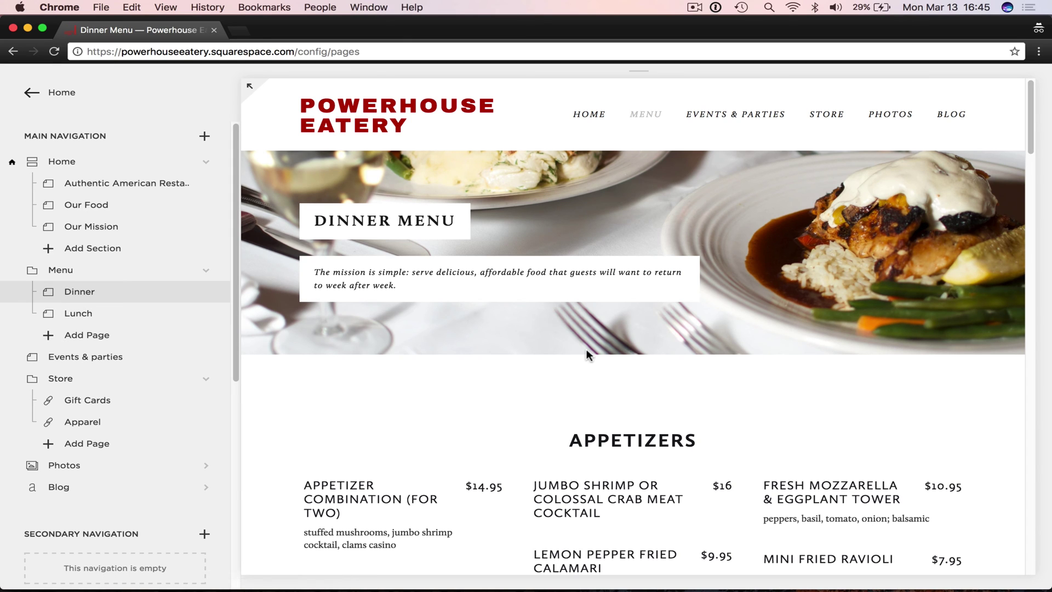
Edit the Dinner page and open its Appetizers menu block text
click(399, 405)
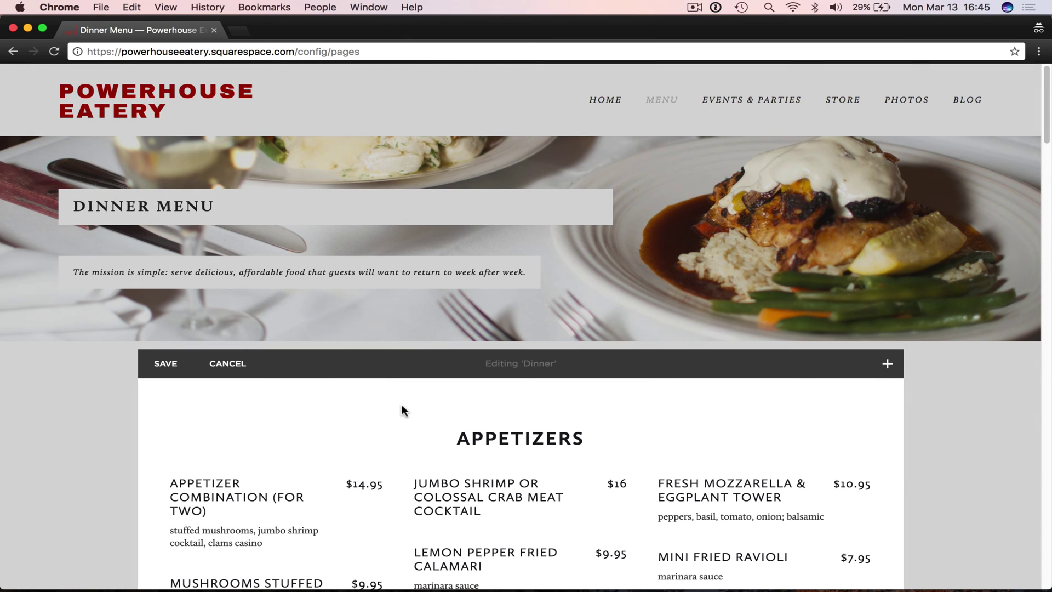
mouse_move(401, 409)
click(526, 437)
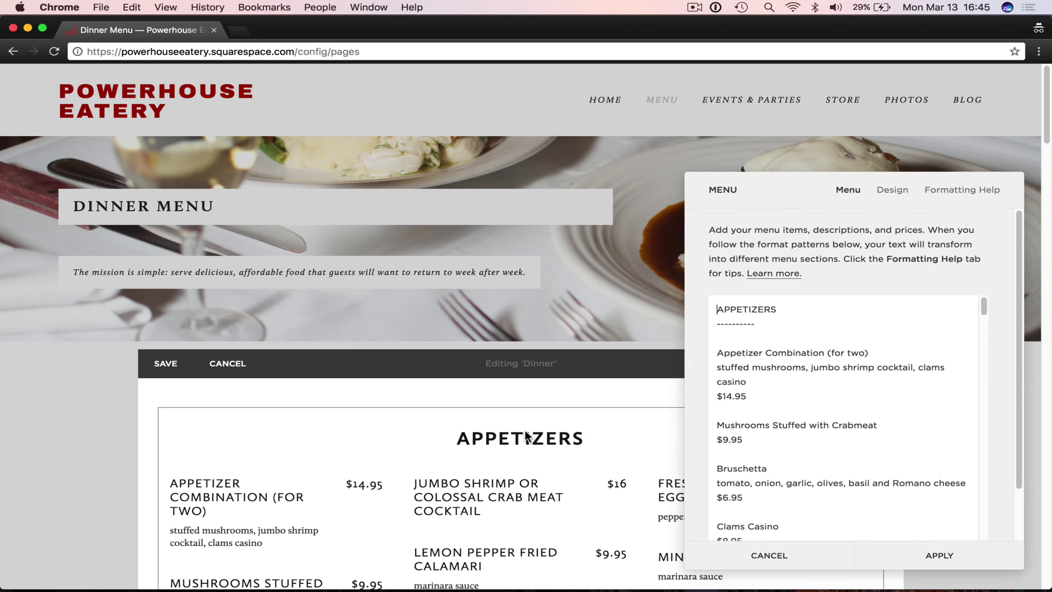
Add LUNCH and DINNER tab headings, each followed by an === marker line
text(LUNCH)
key(Return)
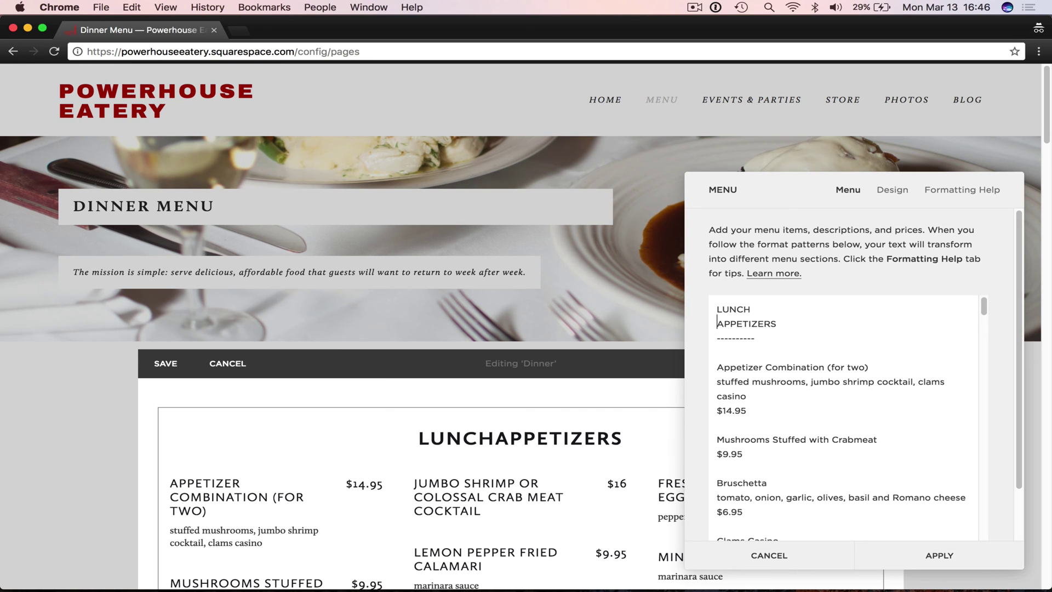
text(===)
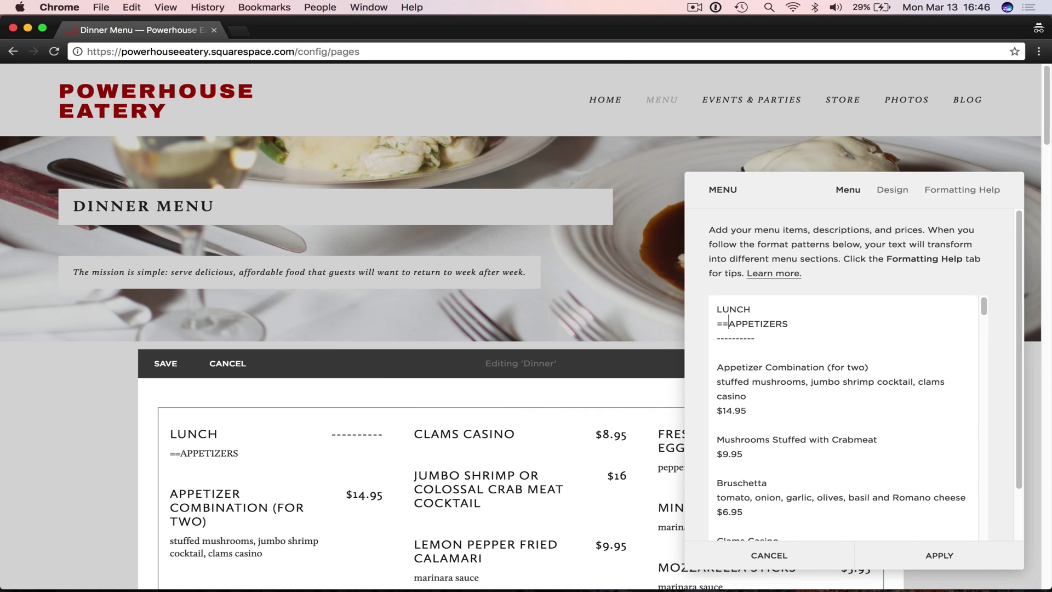
key(Return)
key(Return)
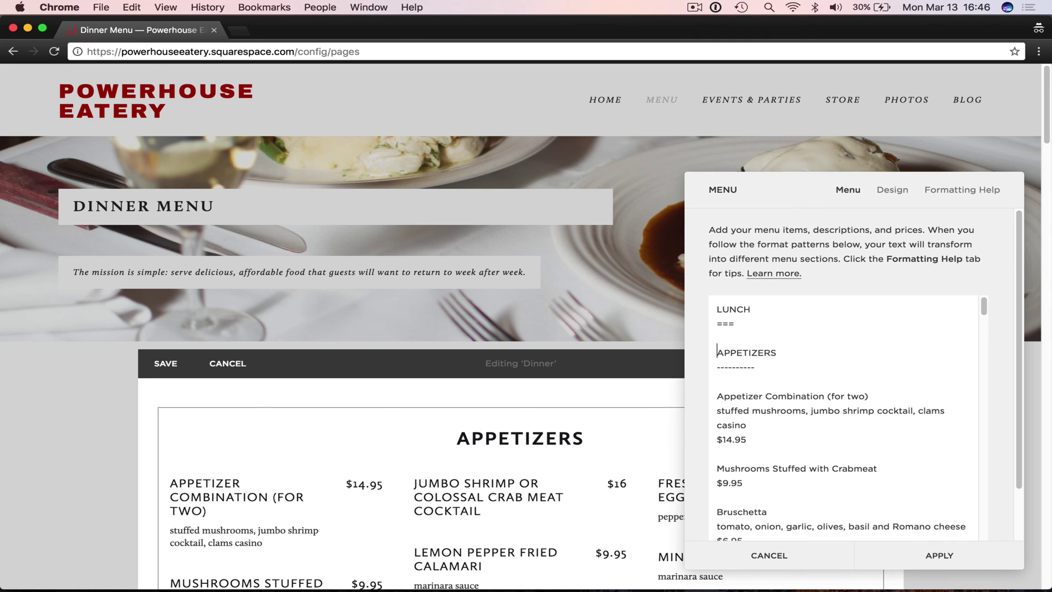
text(DINNER)
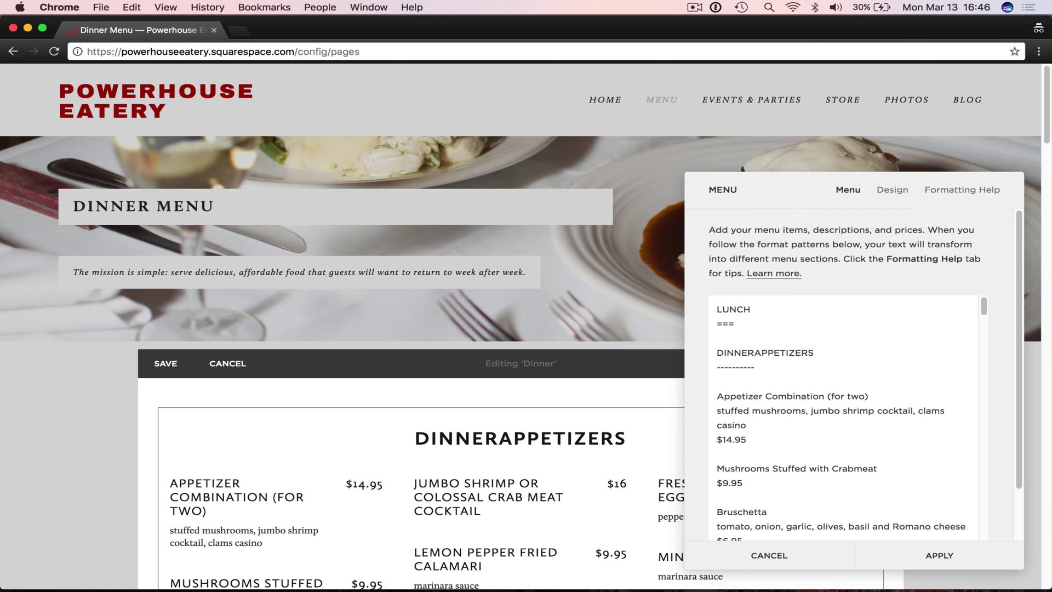
key(Return)
text(===)
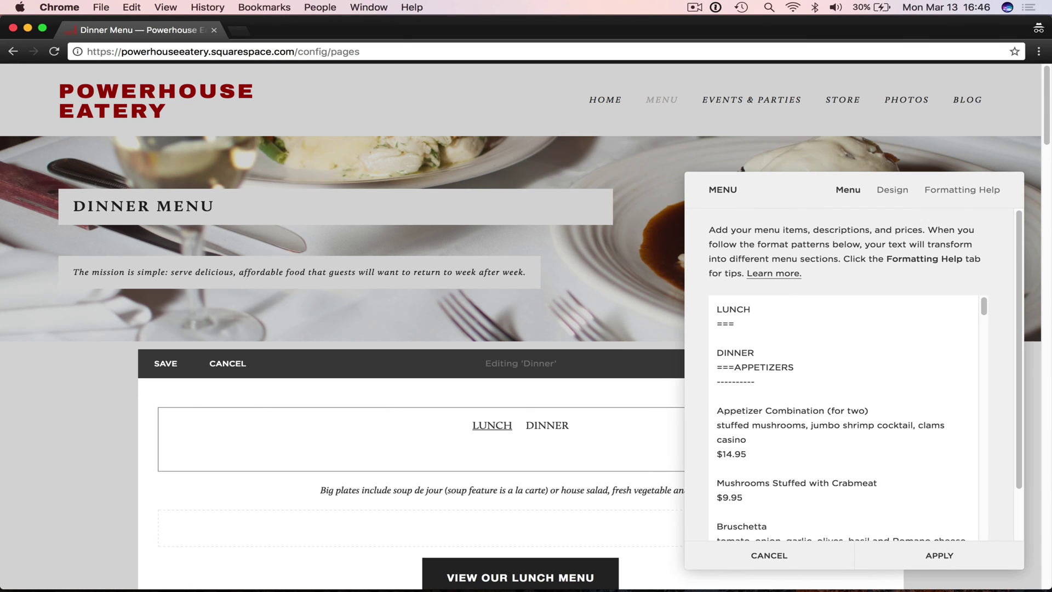
key(Return)
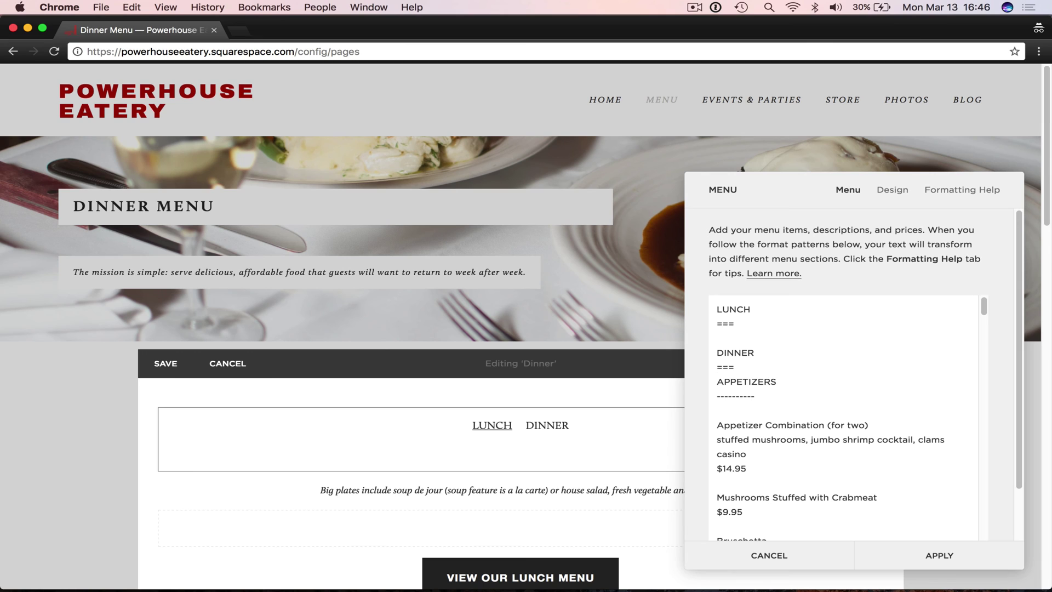
key(Return)
Paste the copied lunch items under LUNCH and apply the menu text
click(732, 324)
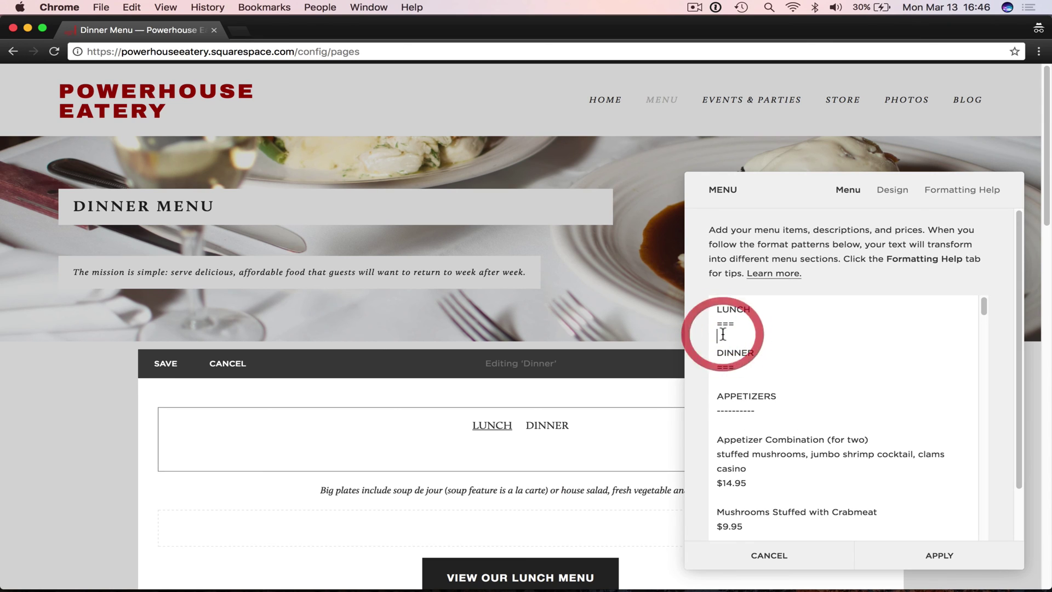
key(Return)
key(cmd+v)
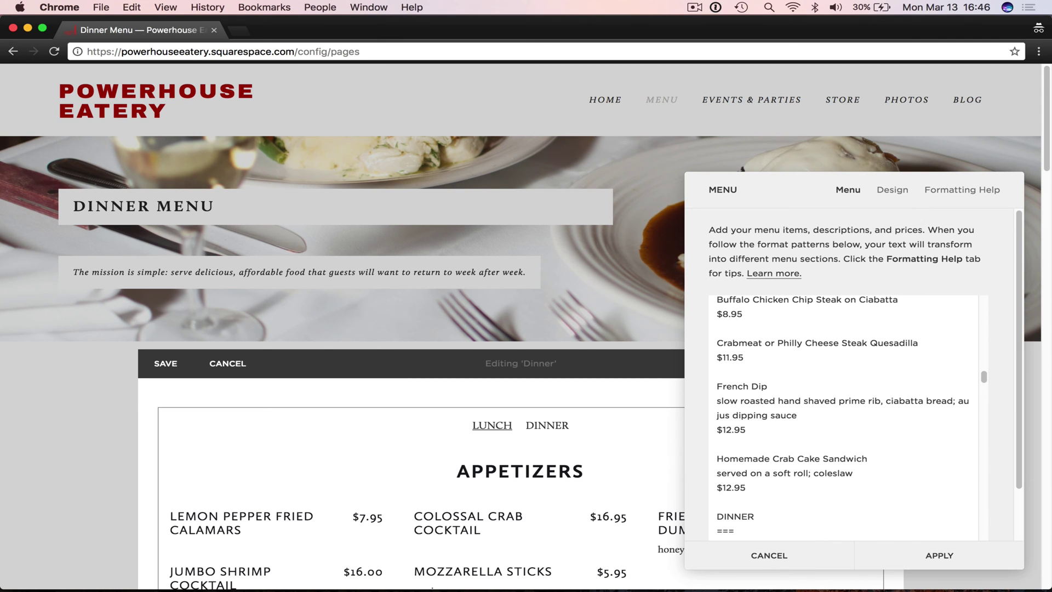
click(967, 554)
scroll(817, 482, down, 4)
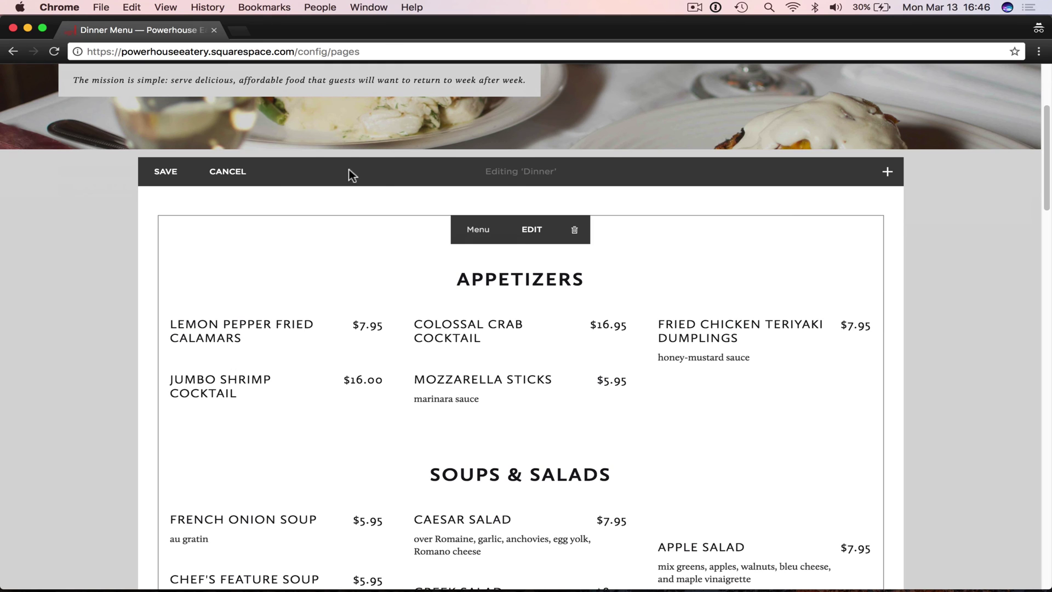
Save the Dinner page and preview the site full screen
click(156, 168)
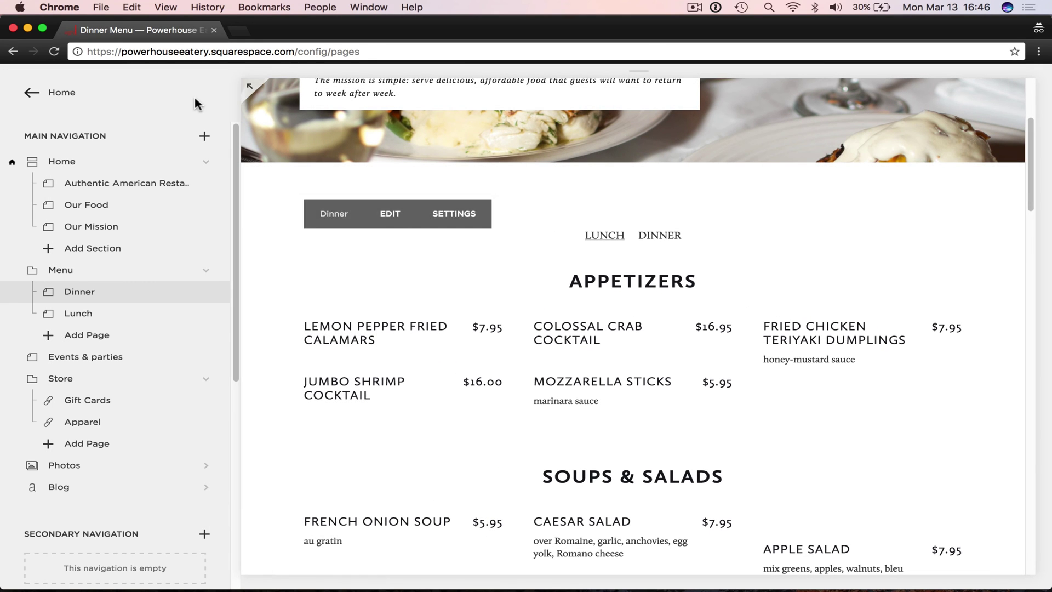
click(249, 86)
scroll(479, 214, down, 2)
scroll(480, 215, down, 15)
scroll(479, 208, up, 15)
Switch the menu to the DINNER tab and scroll through its Appetizers and Salads
click(534, 171)
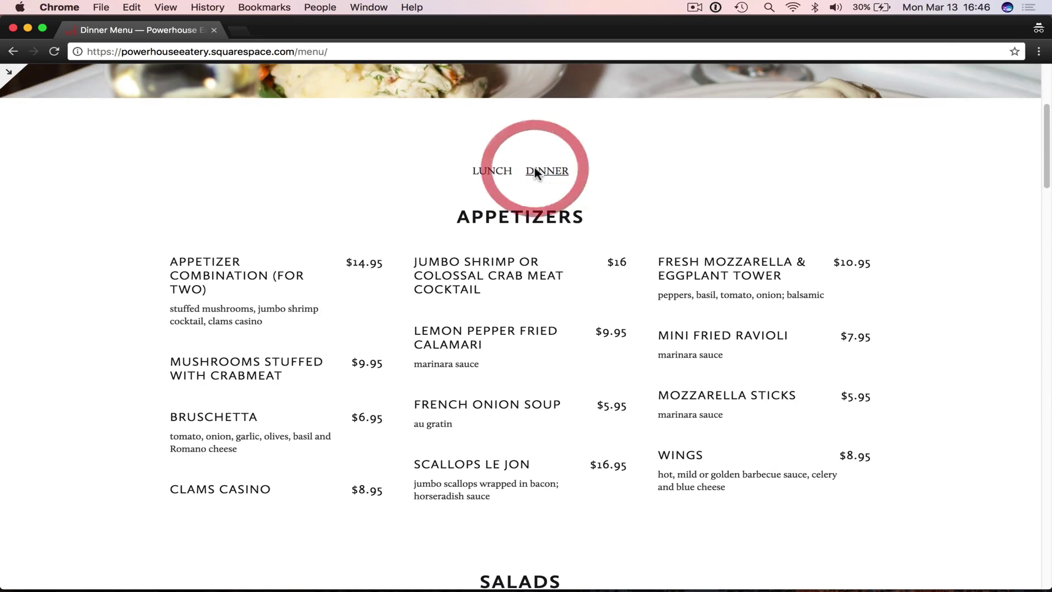
scroll(535, 167, down, 10)
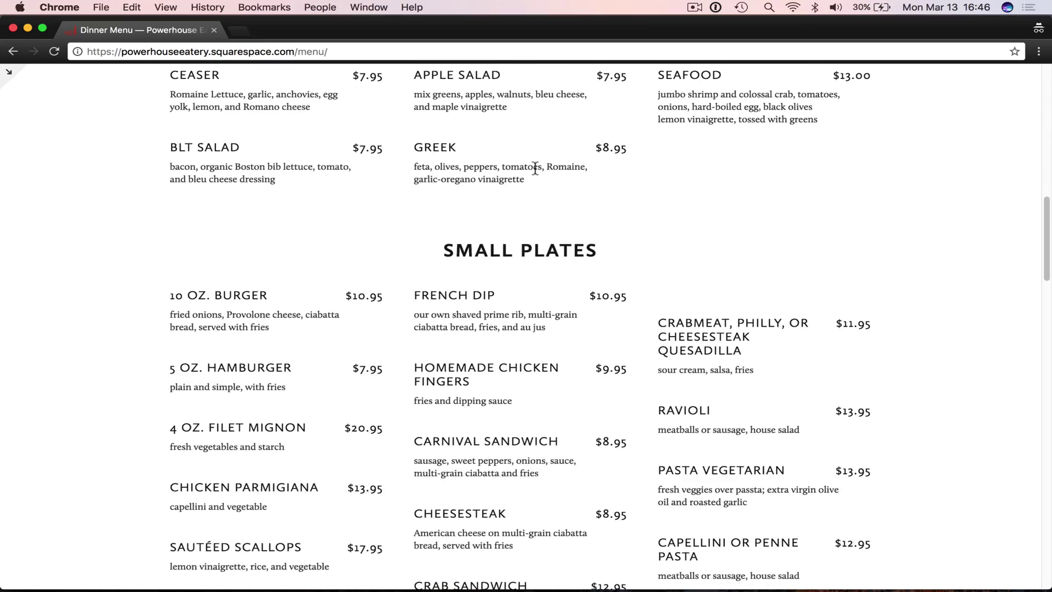
scroll(535, 168, down, 5)
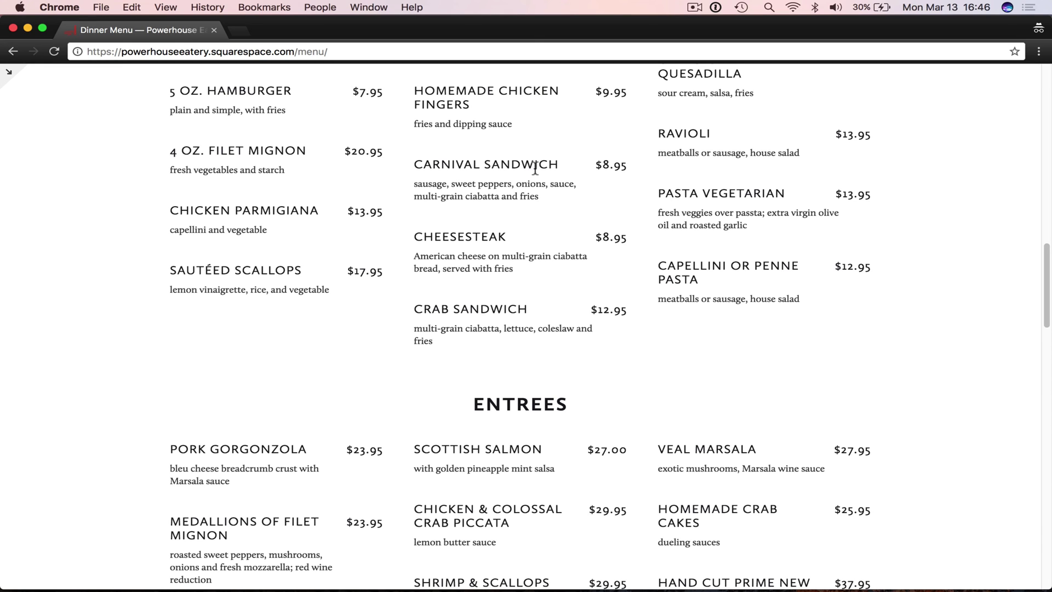
scroll(535, 168, up, 7)
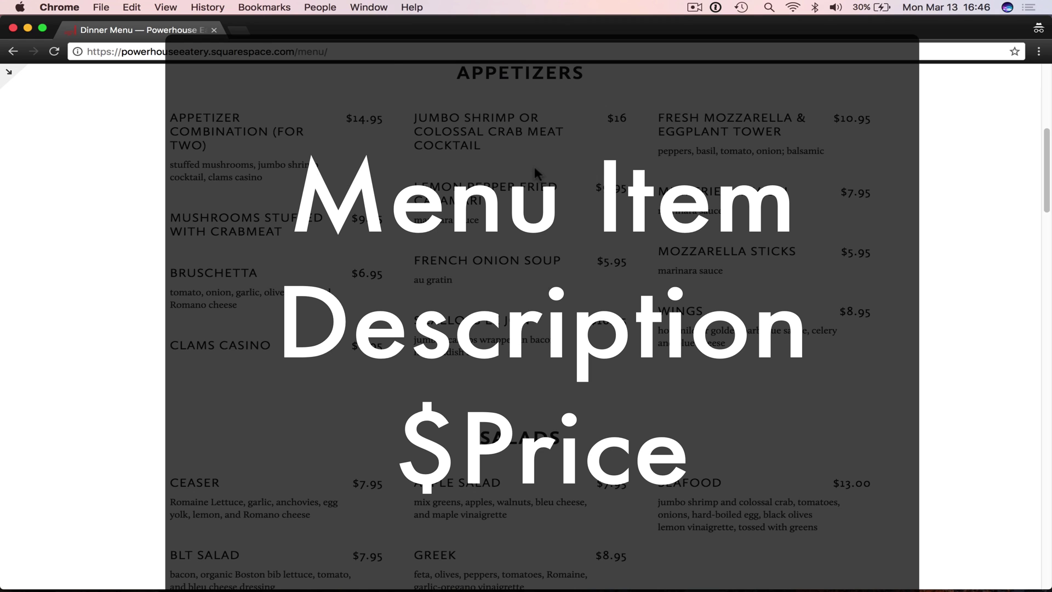
Navigate Chrome to KRATE.CO
scroll(535, 166, up, 7)
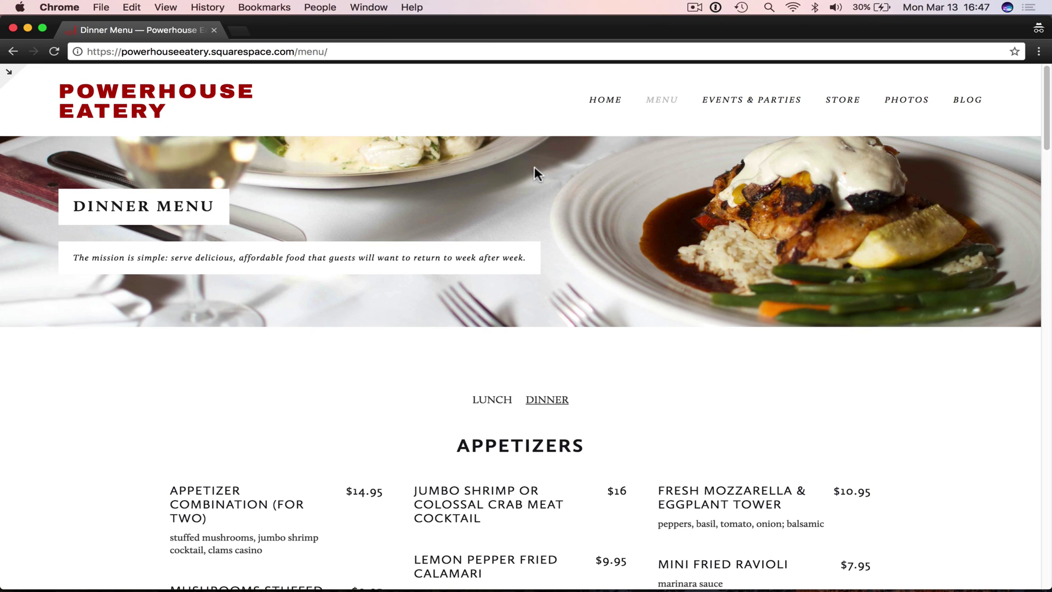
key(super+l)
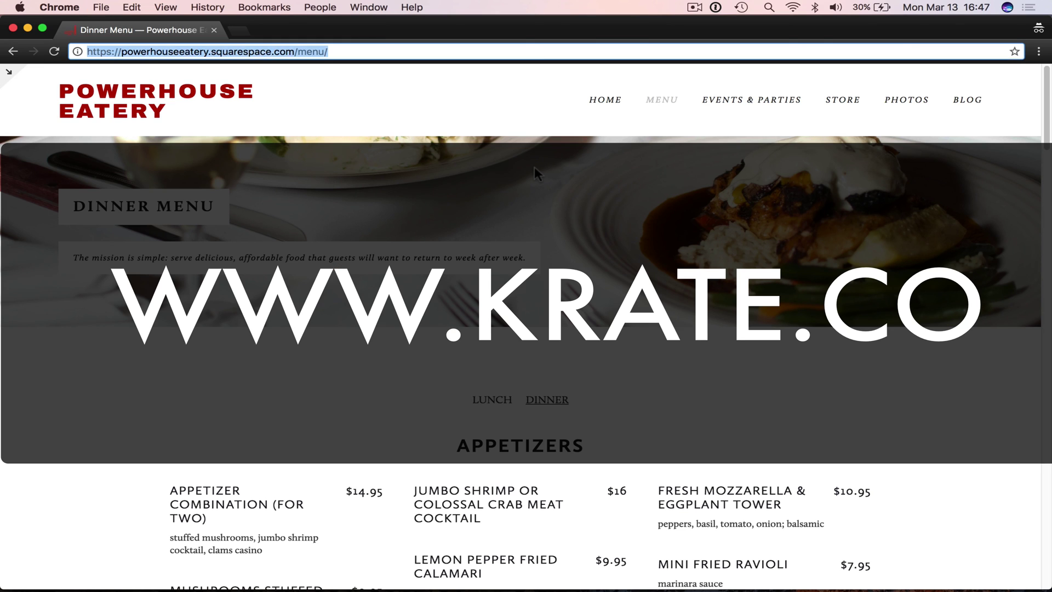
text(KRATE.CO)
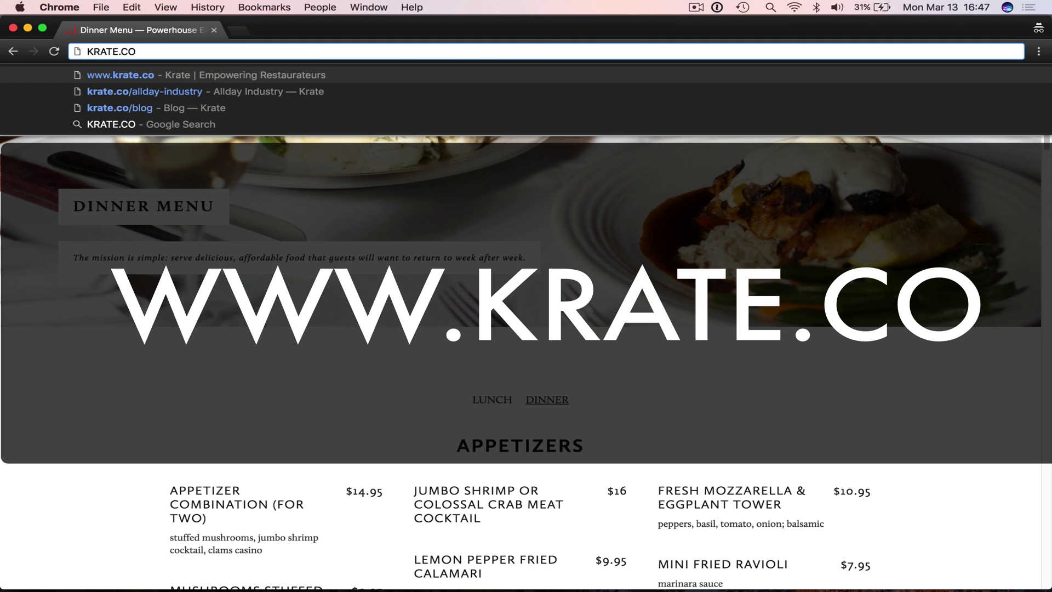
key(Return)
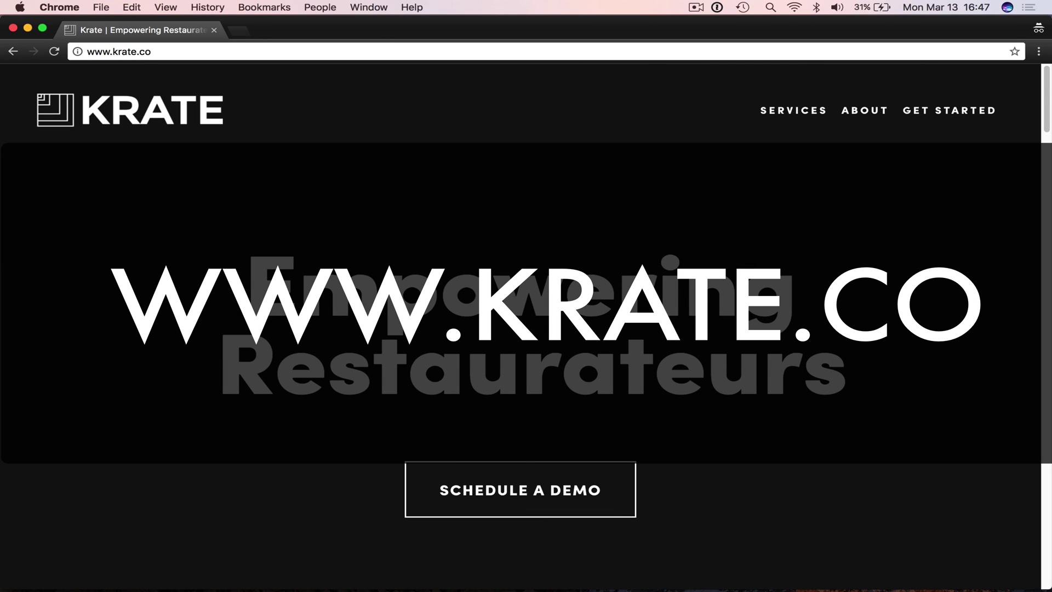